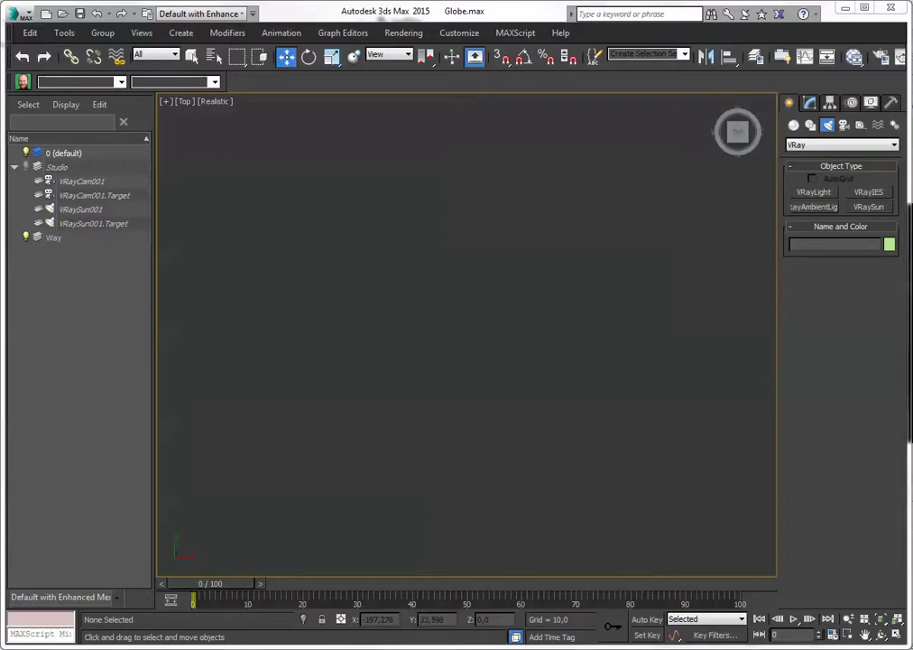
# Build a world map from the ne_110m_land shapefile in MapMax using the WinkelTripel projection.
pyautogui.moveTo(0, 173); pyautogui.dragTo(239, 204)
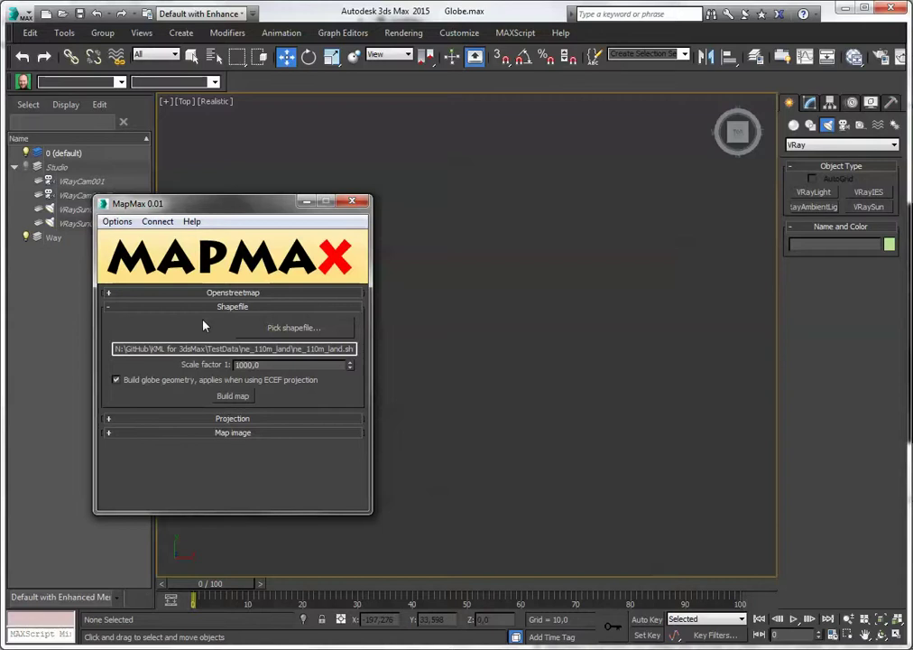
pyautogui.click(266, 419)
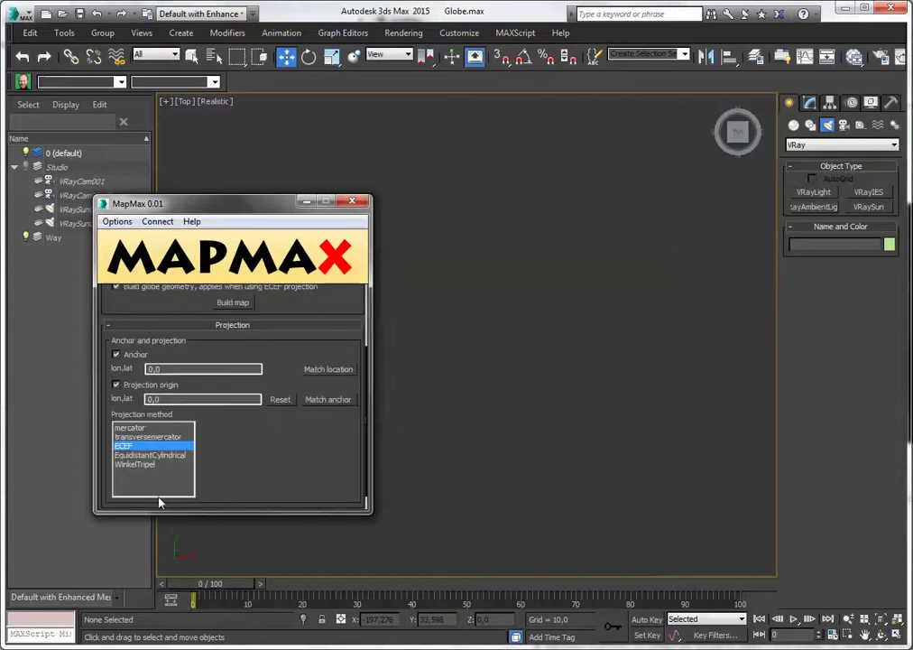
pyautogui.click(138, 464)
pyautogui.click(241, 327)
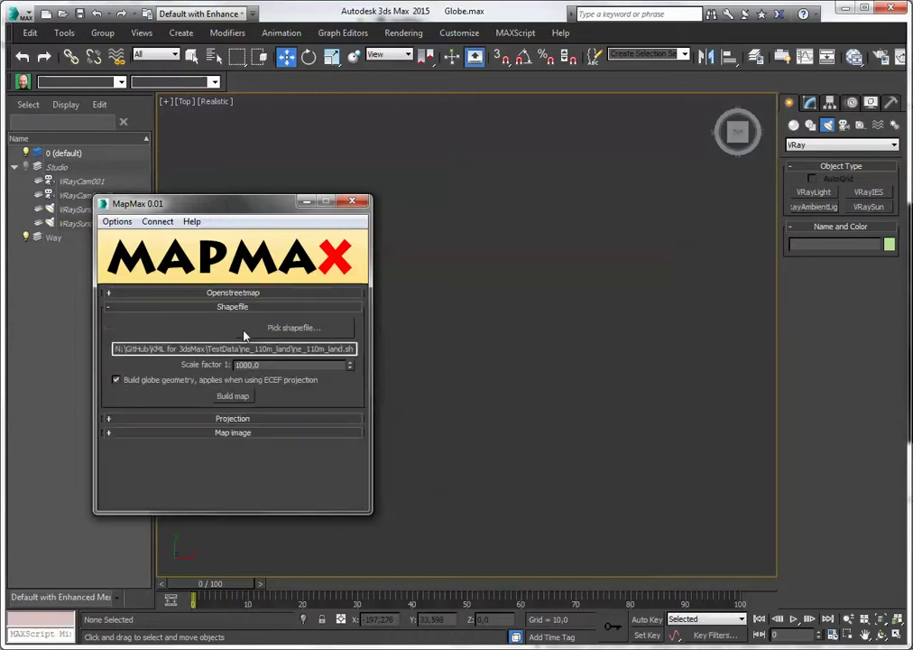
pyautogui.click(234, 396)
pyautogui.moveTo(267, 215); pyautogui.dragTo(0, 280)
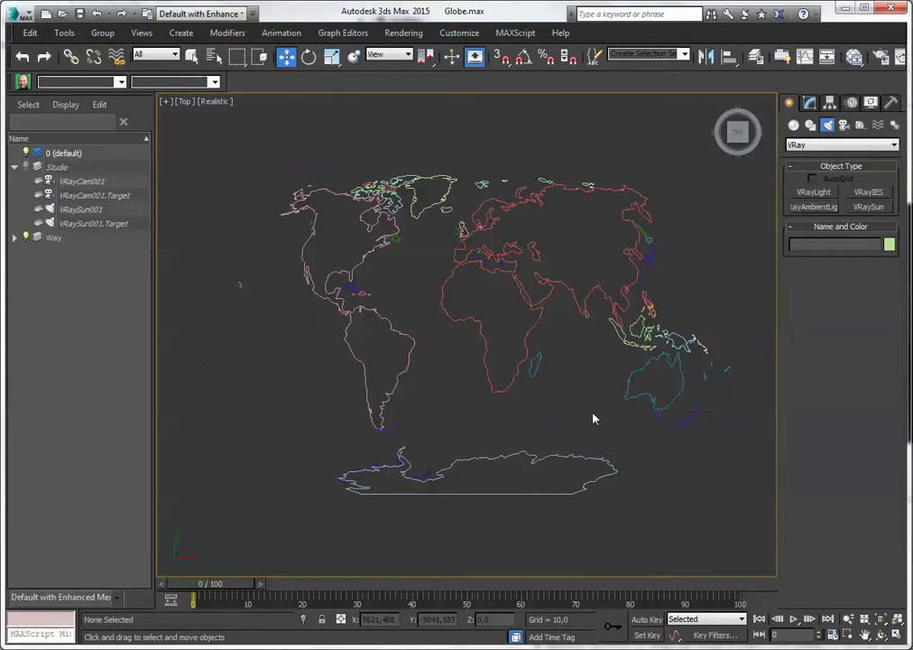
# Apply a UVW Map modifier to all the world map outlines so the land areas become filled.
pyautogui.moveTo(594, 419); pyautogui.dragTo(590, 419, button='middle')
pyautogui.hotkey('ctrl', 'a')
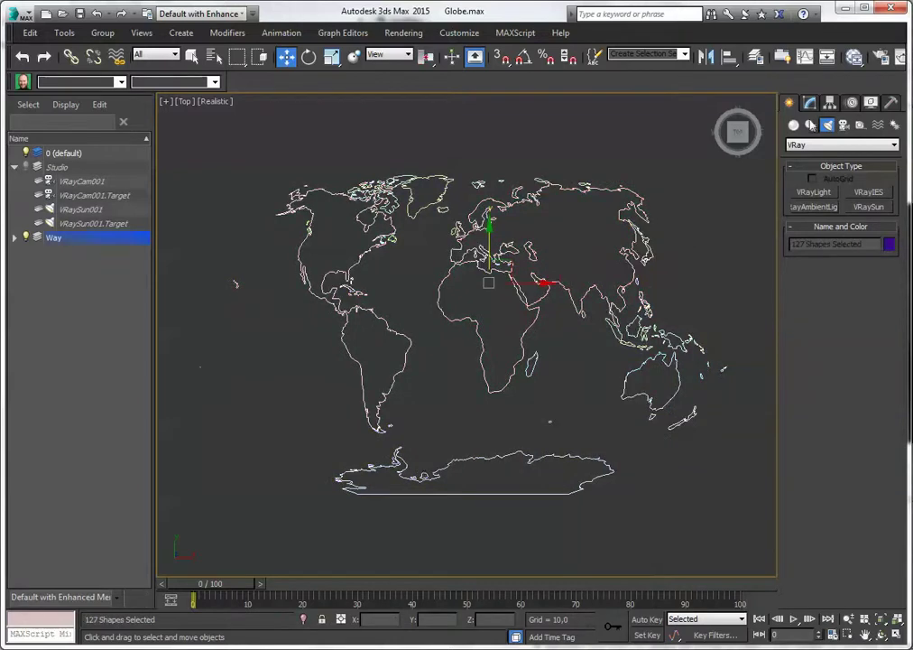
pyautogui.click(809, 102)
pyautogui.click(823, 142)
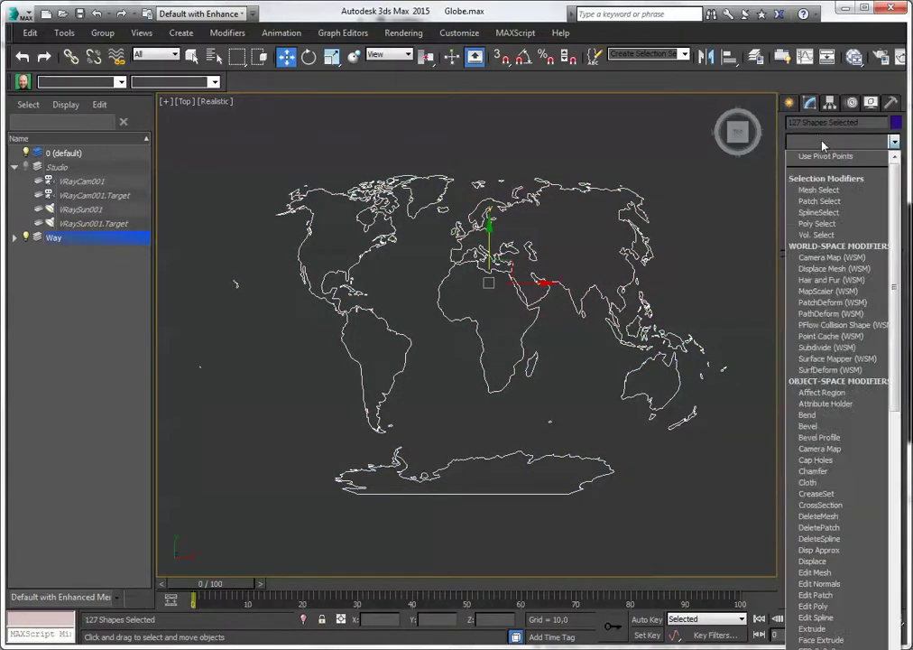
pyautogui.write('uvw')
pyautogui.press('Return')
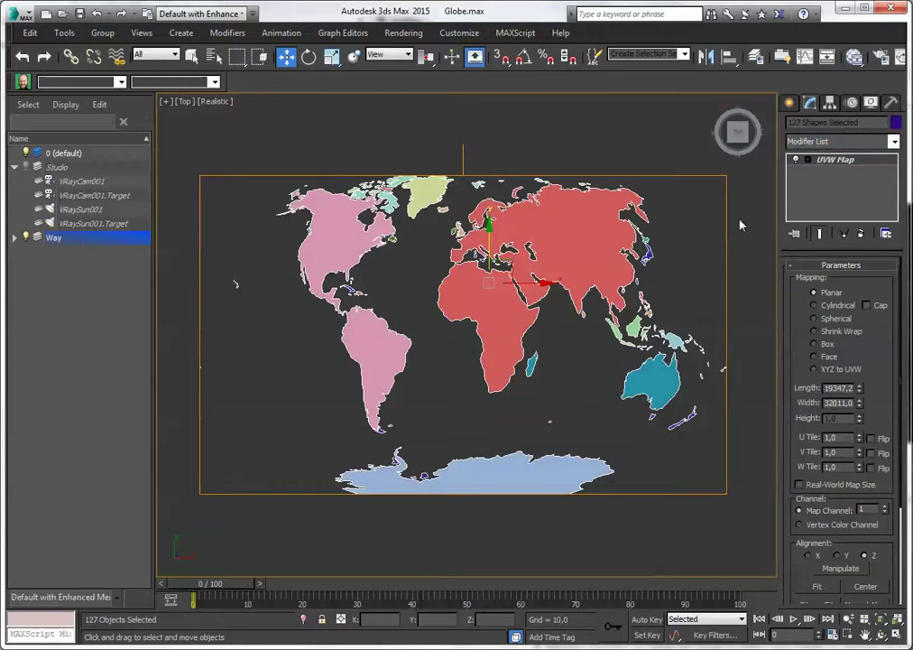
pyautogui.click(740, 225)
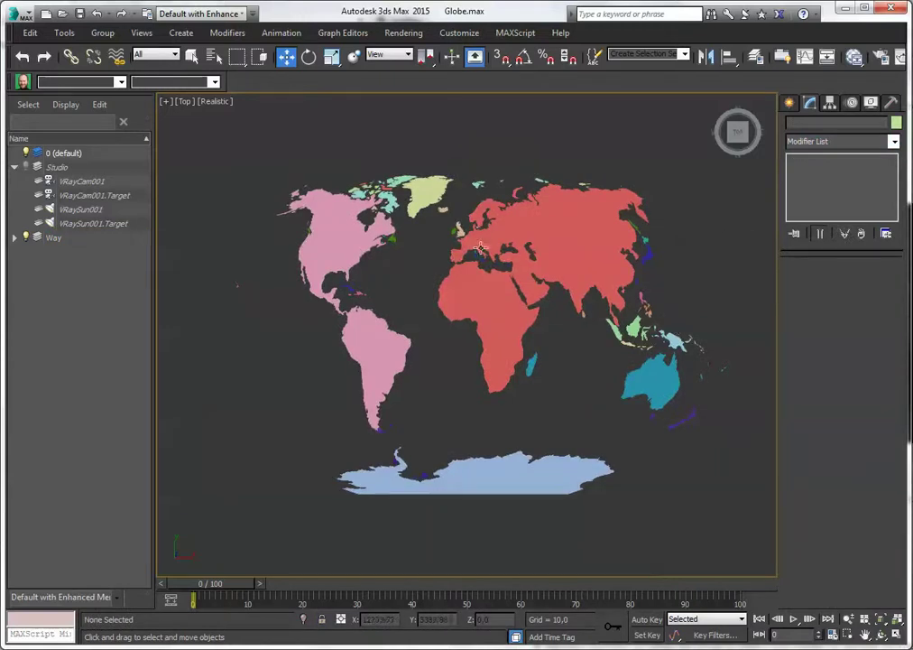
# Select all the filled land shapes and move them up along the Y axis to free the original map position.
pyautogui.scroll(8, 428, 168)
pyautogui.scroll(10, 465, 277)
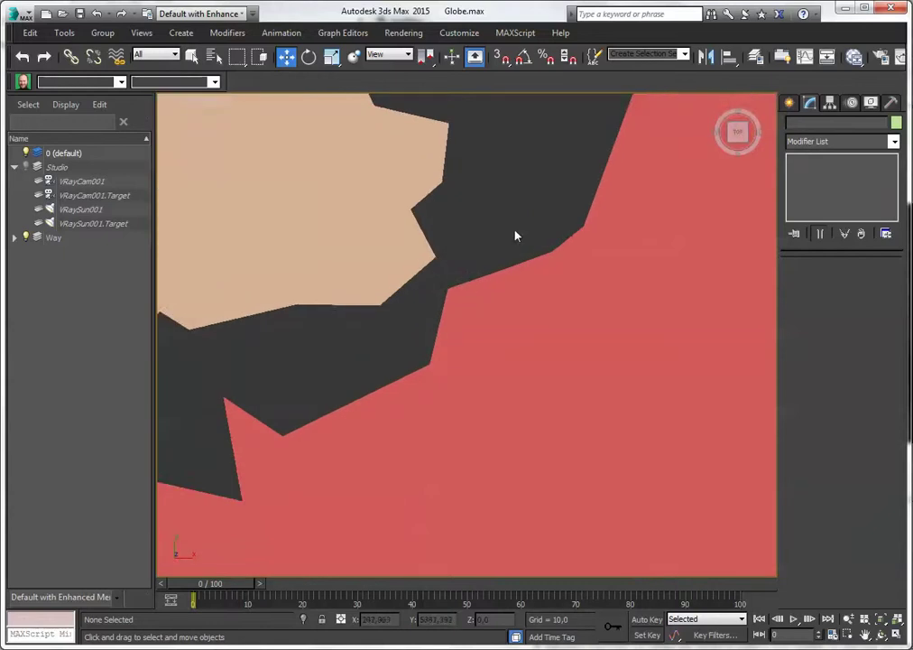
pyautogui.moveTo(514, 236); pyautogui.dragTo(439, 385, button='middle')
pyautogui.scroll(-5, 476, 295)
pyautogui.scroll(-12, 476, 295)
pyautogui.moveTo(370, 263); pyautogui.dragTo(607, 430)
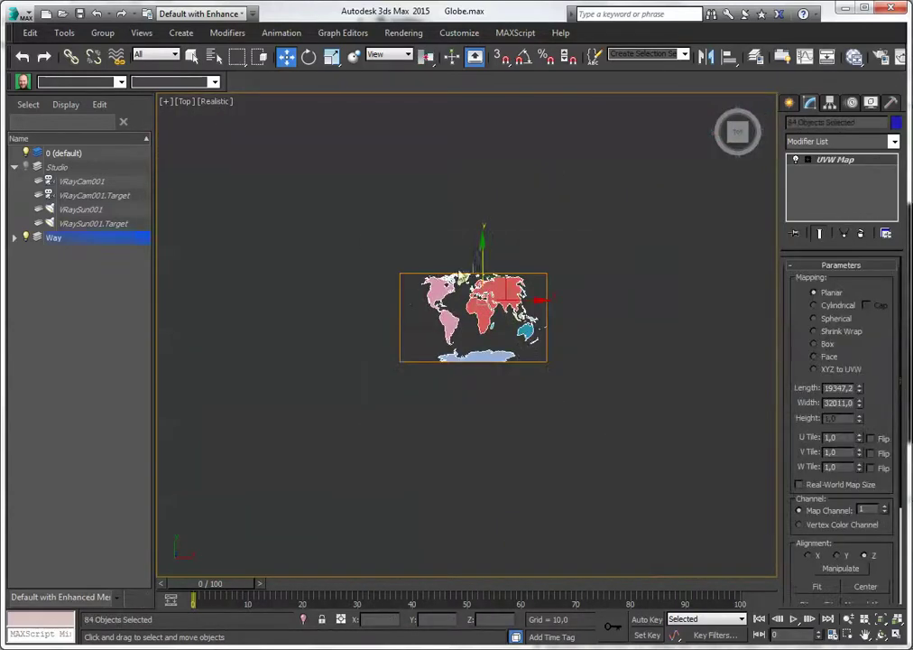
pyautogui.moveTo(484, 236); pyautogui.dragTo(485, 153)
pyautogui.rightClick(485, 152)
pyautogui.click(654, 266)
pyautogui.hotkey('ctrl', 'a')
pyautogui.moveTo(485, 259); pyautogui.dragTo(485, 148)
# Load ne_50m_land.shp from the ne_50m_land folder as the MapMax shapefile and build its map.
pyautogui.click(351, 328)
pyautogui.click(347, 36)
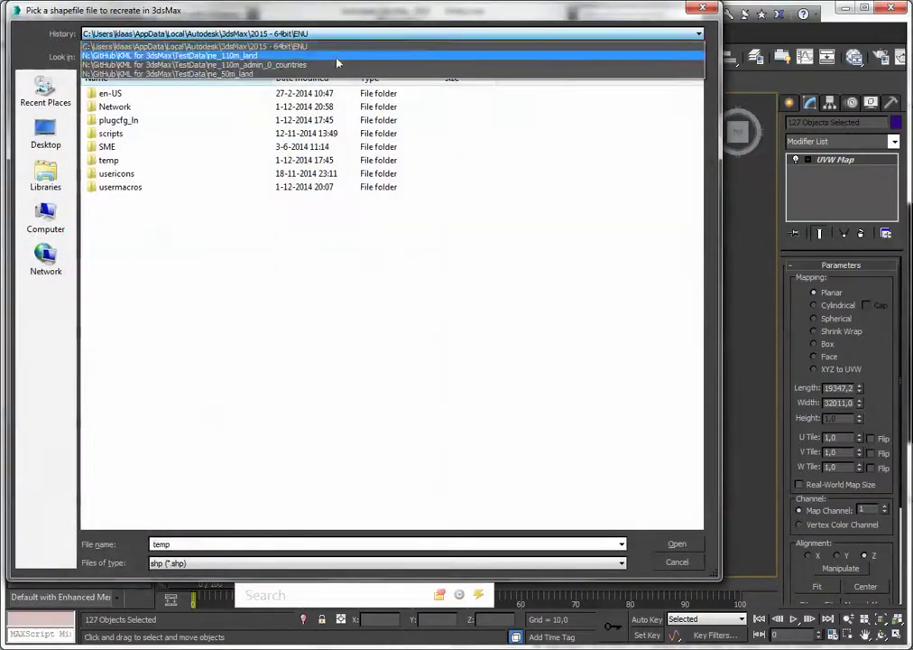
pyautogui.click(323, 76)
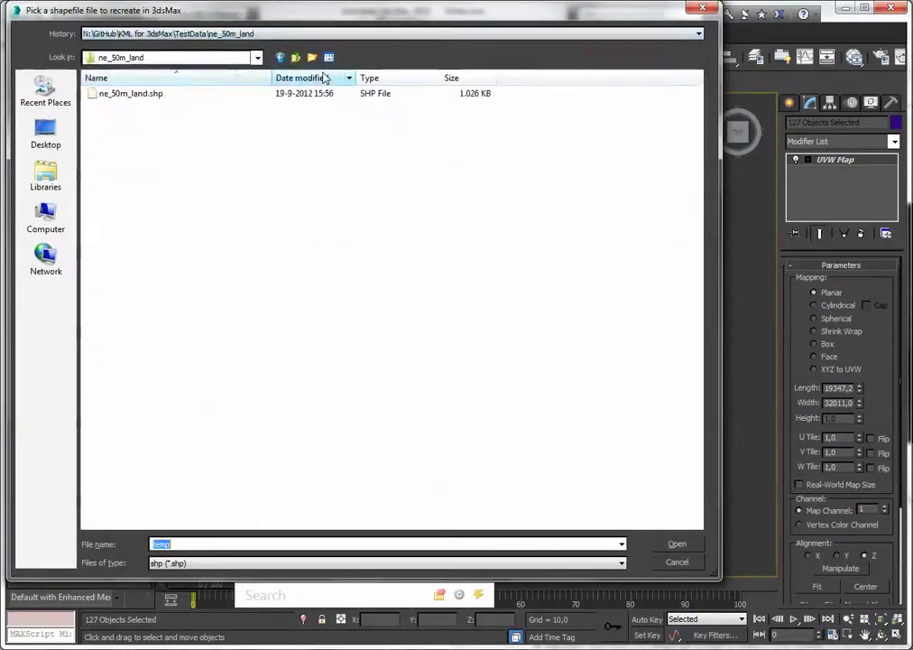
pyautogui.doubleClick(133, 97)
pyautogui.click(570, 393)
pyautogui.click(304, 398)
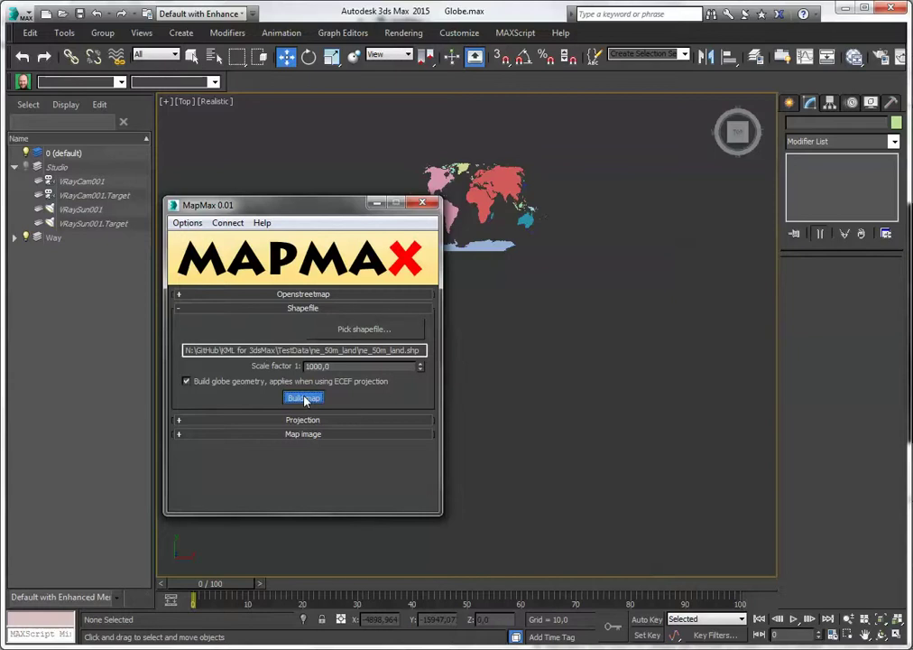
pyautogui.click(303, 398)
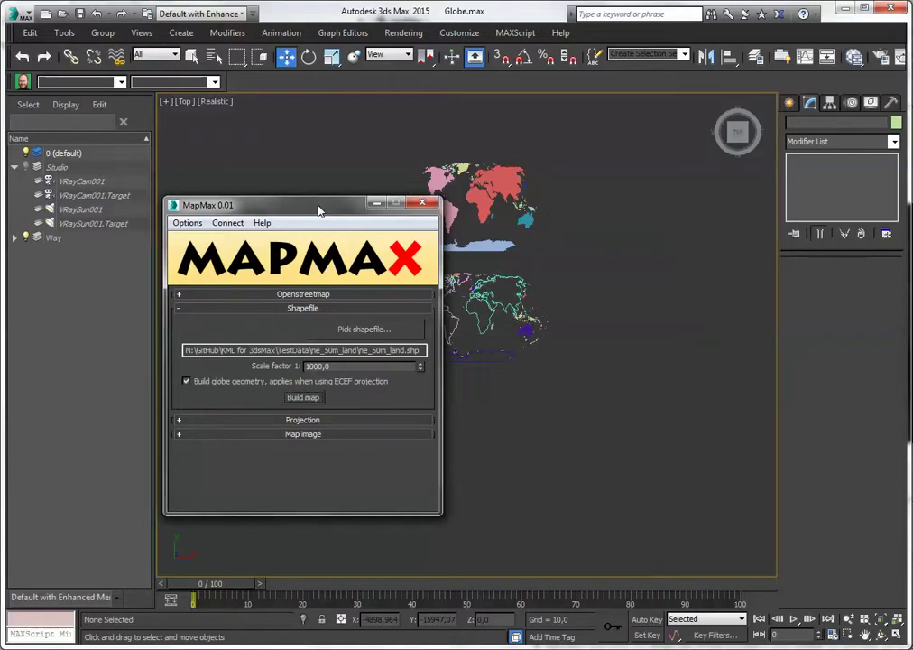
pyautogui.moveTo(317, 210); pyautogui.dragTo(163, 239)
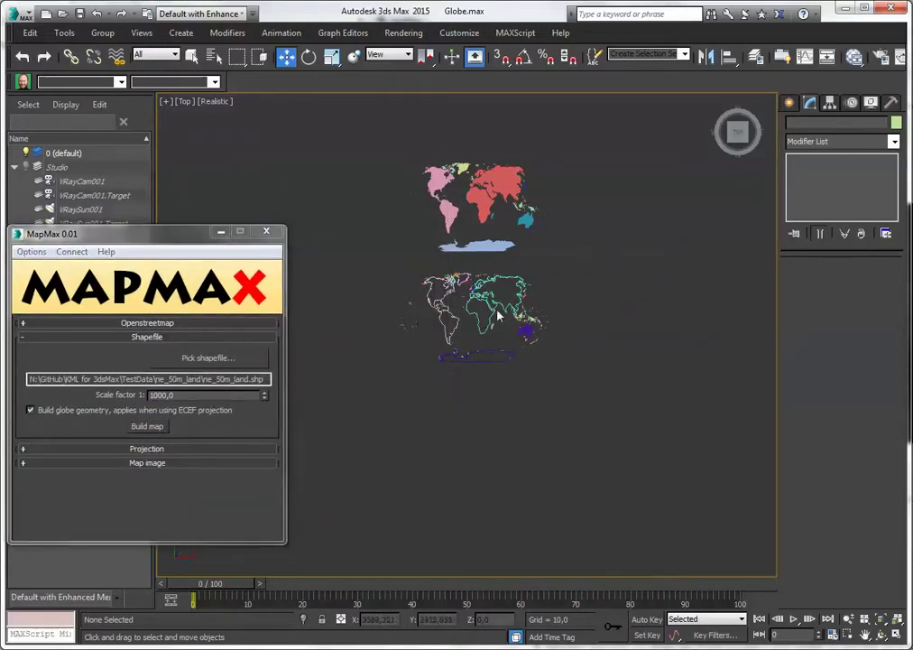
# Examine the coastline and island detail around northern Europe in the outline map built from ne_50m_land.
pyautogui.scroll(15, 499, 316)
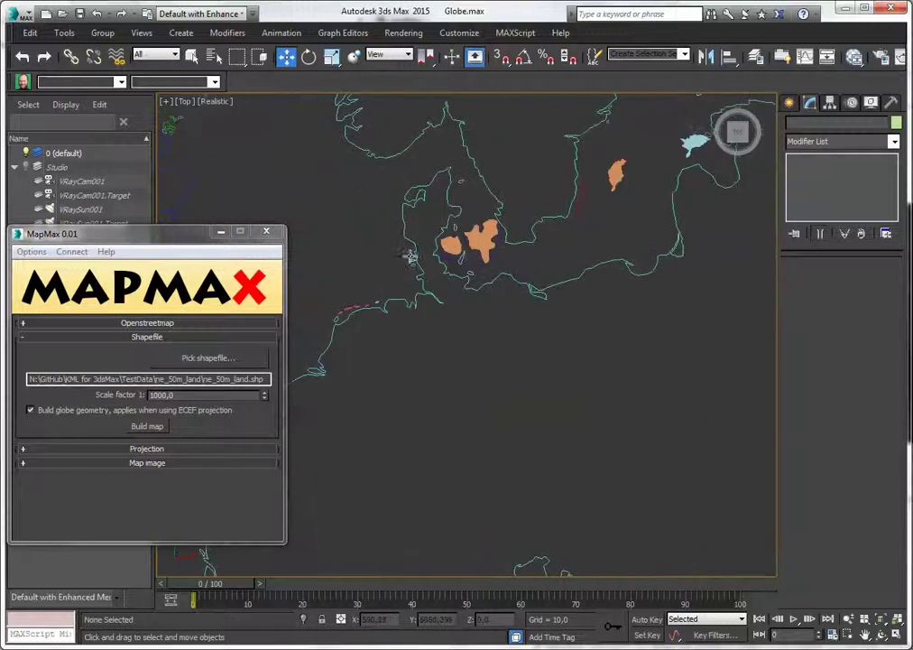
pyautogui.scroll(10, 410, 257)
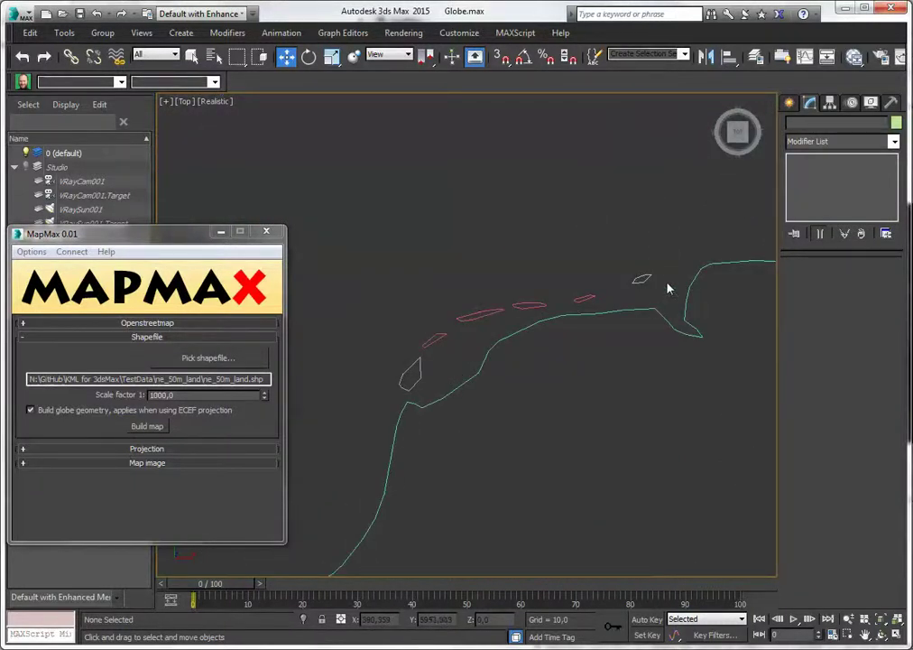
pyautogui.scroll(-6, 617, 308)
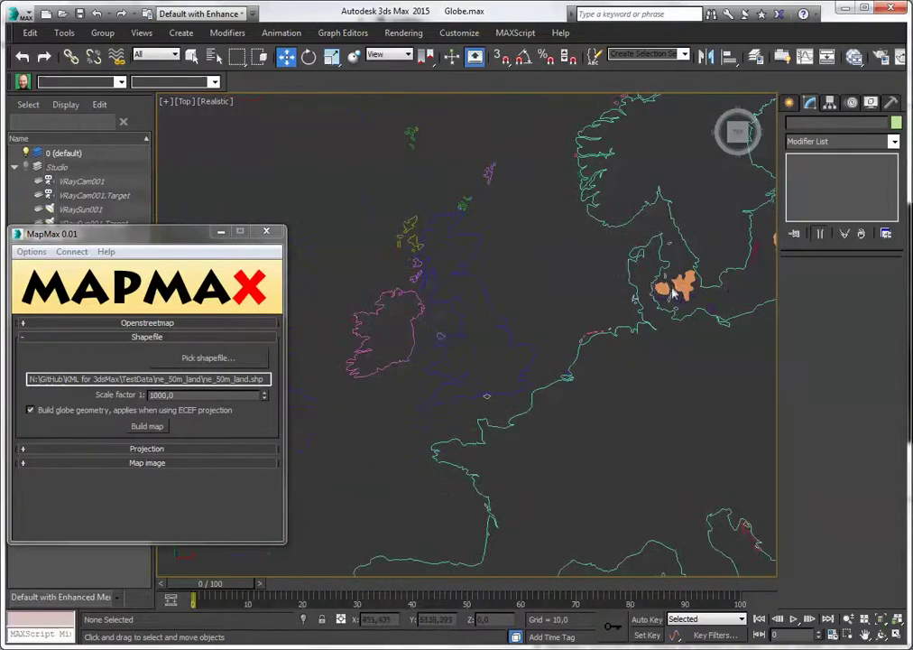
pyautogui.scroll(4, 713, 253)
pyautogui.click(688, 283)
pyautogui.scroll(-12, 689, 282)
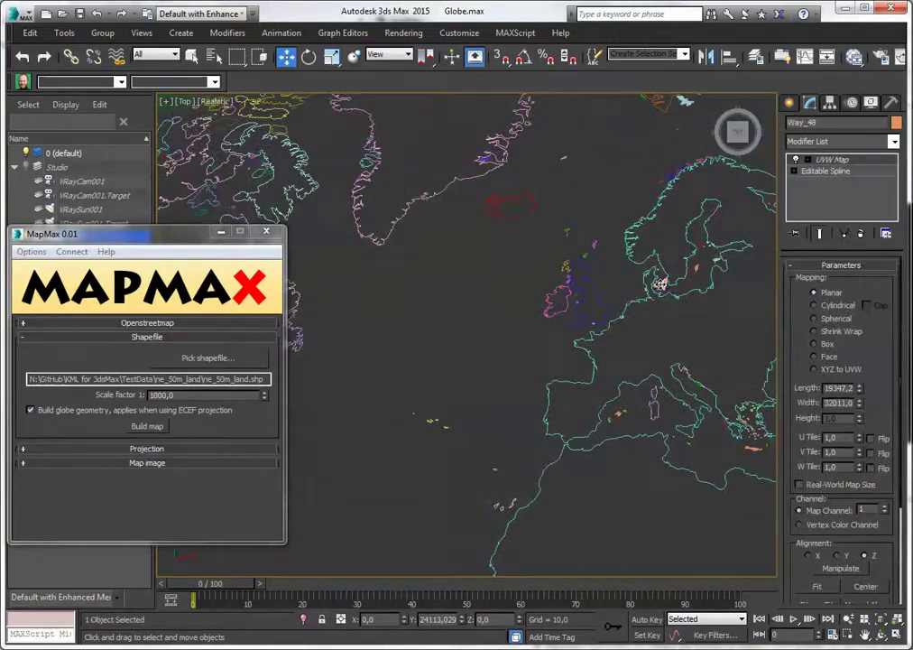
pyautogui.moveTo(759, 203); pyautogui.dragTo(631, 253, button='middle')
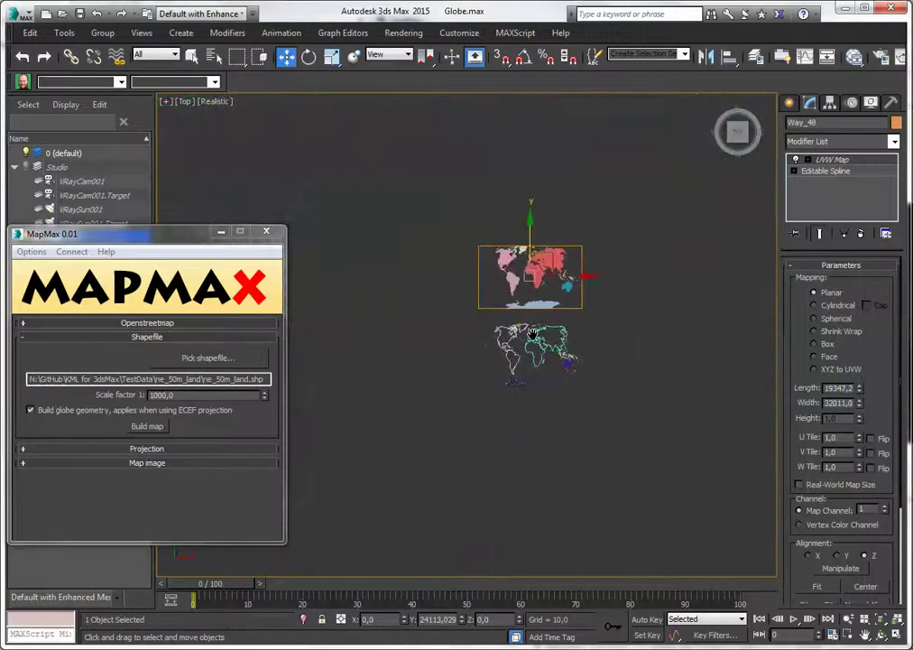
pyautogui.click(642, 258)
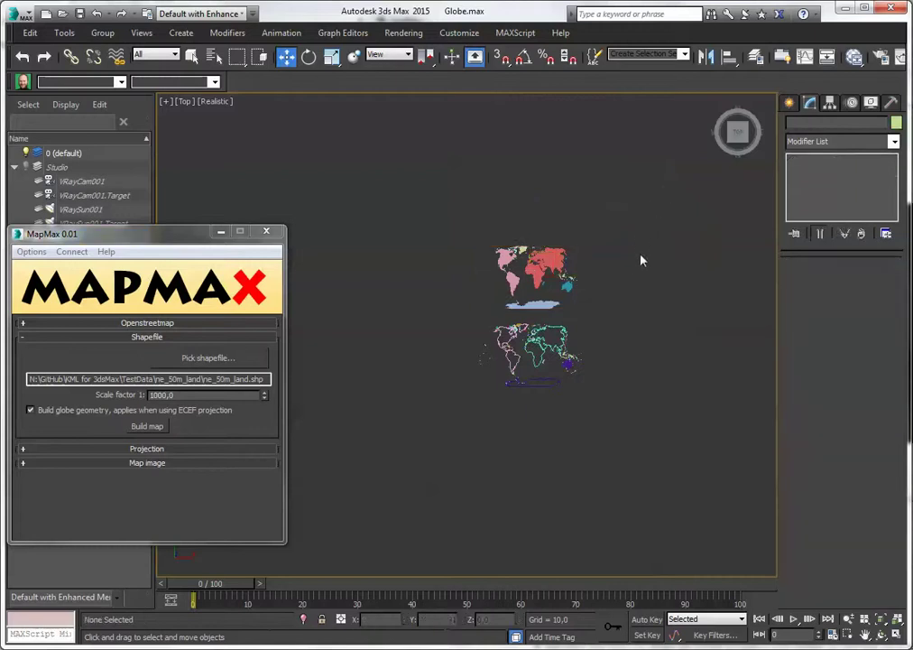
# Delete all the flat map shapes and set the MapMax projection method to ECEF.
pyautogui.click(143, 449)
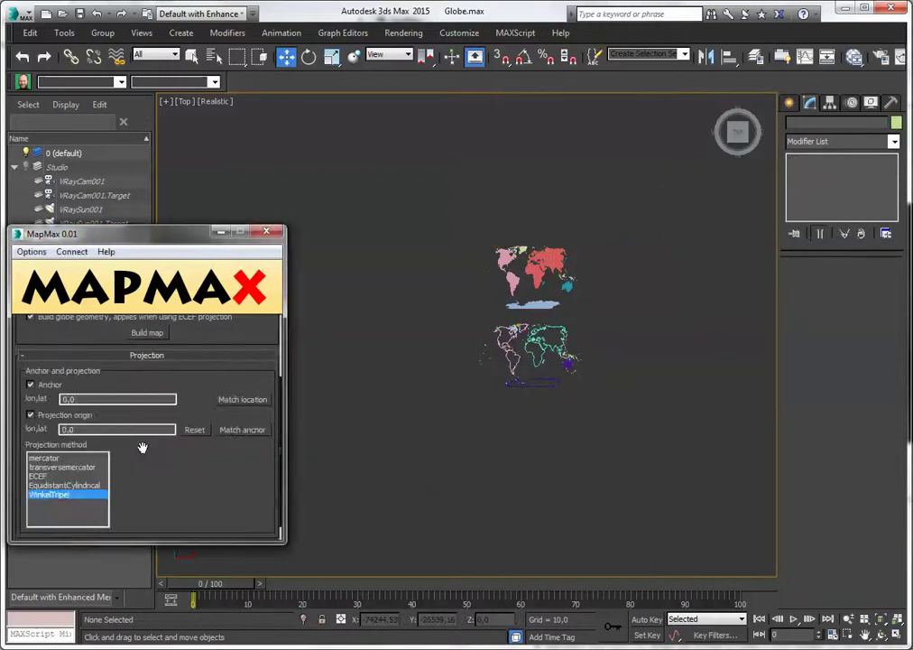
pyautogui.click(67, 467)
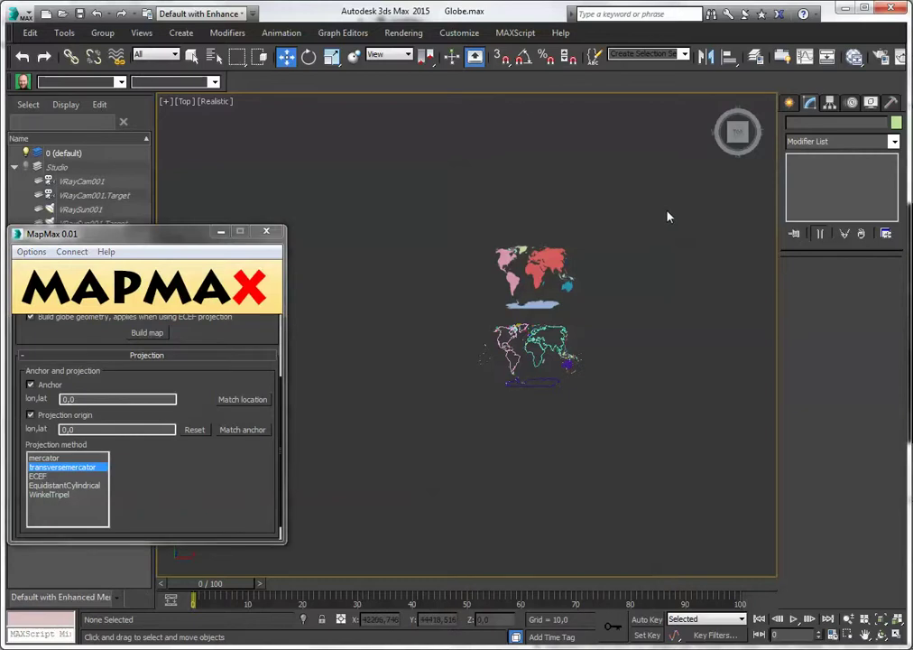
pyautogui.hotkey('ctrl', 'a')
pyautogui.press('Delete')
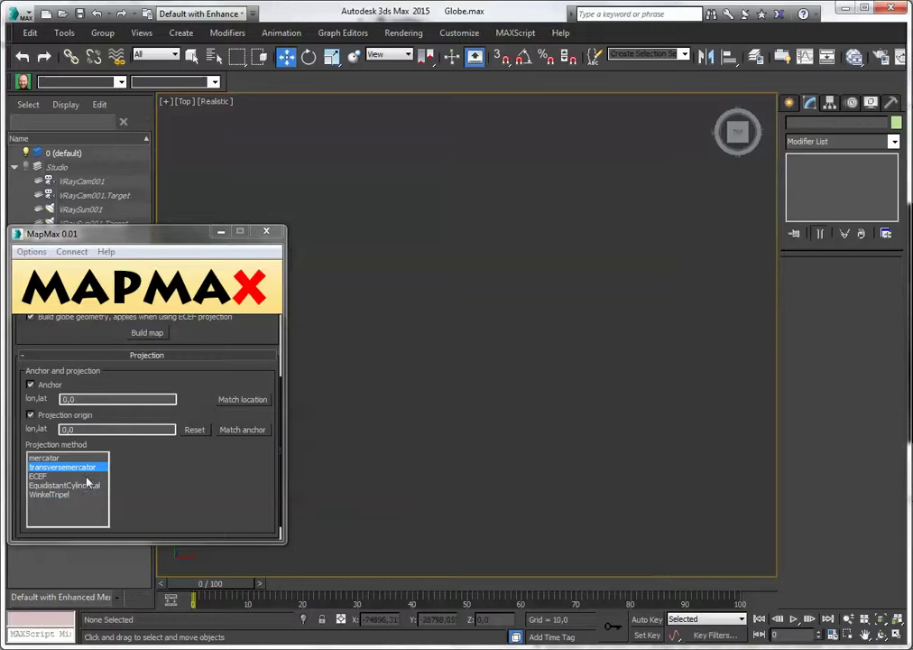
pyautogui.click(39, 476)
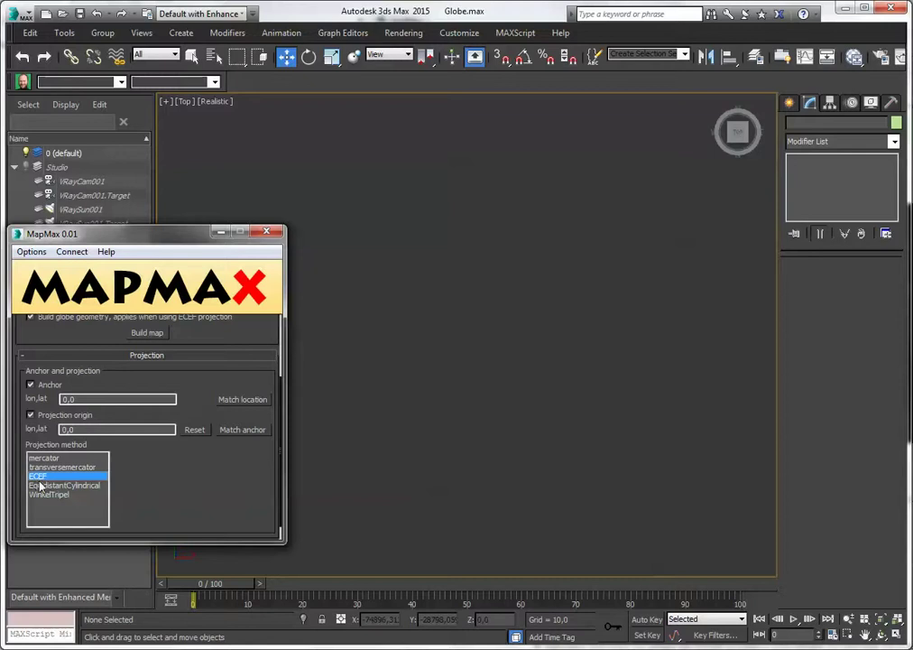
pyautogui.click(140, 355)
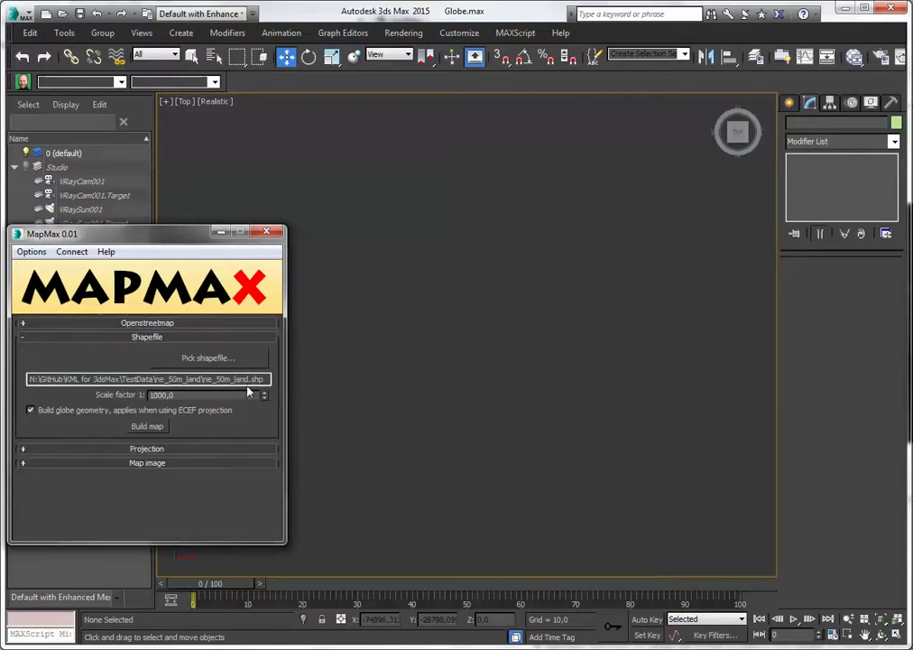
# Load ne_110m_land.shp as the shapefile and build the map with globe geometry enabled.
pyautogui.click(242, 360)
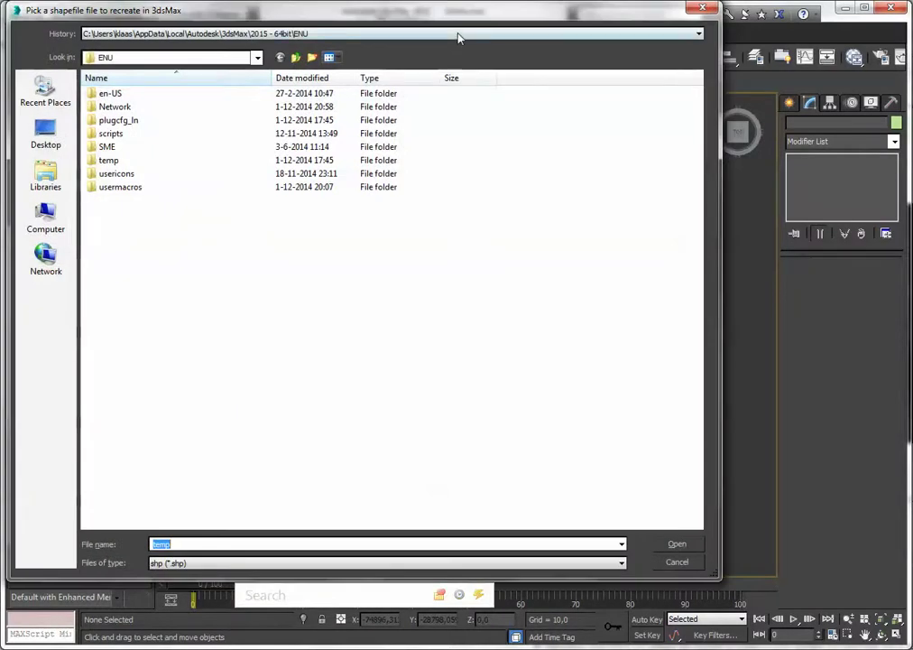
pyautogui.click(458, 36)
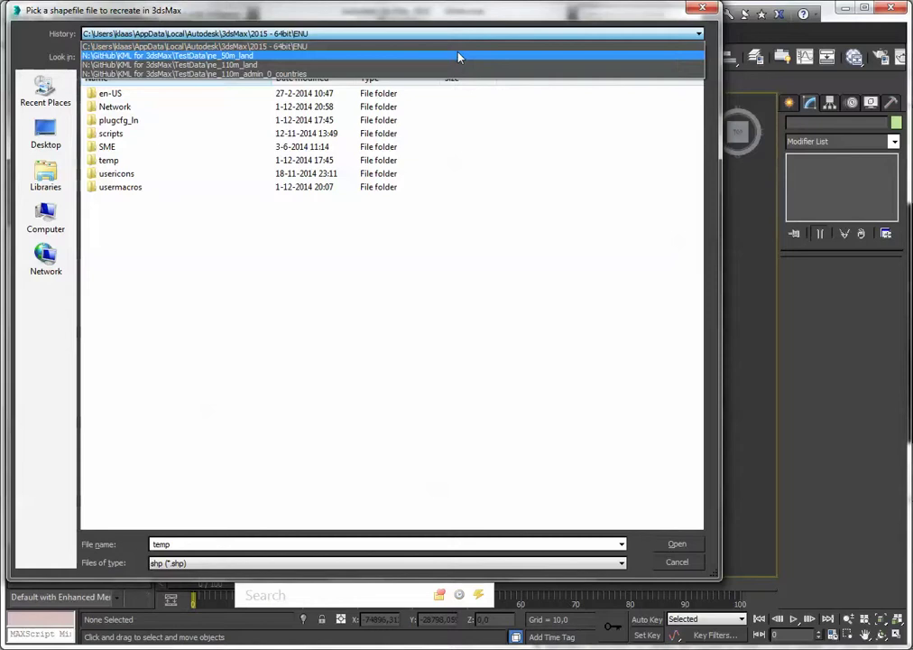
pyautogui.click(459, 65)
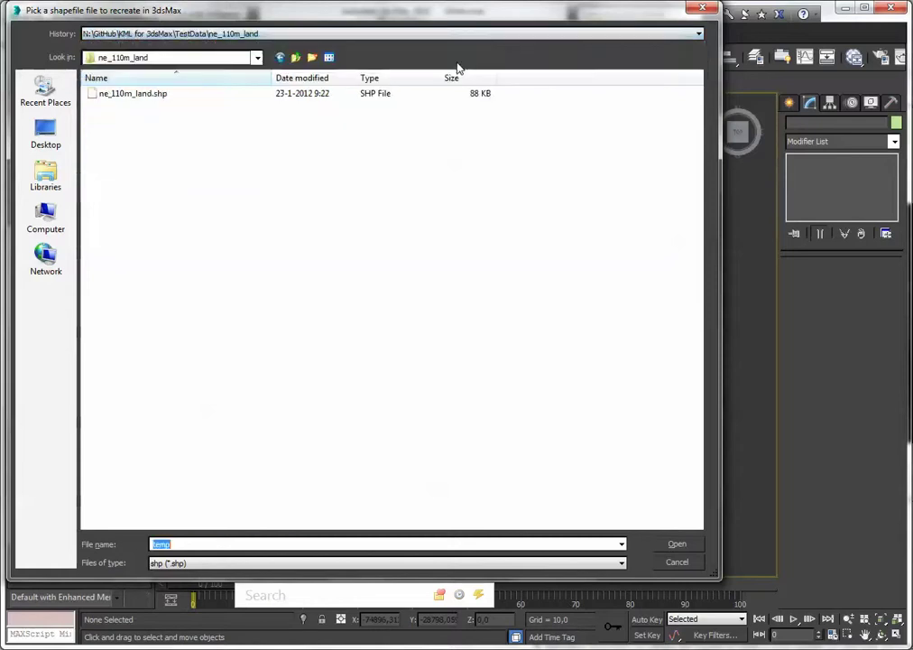
pyautogui.doubleClick(150, 96)
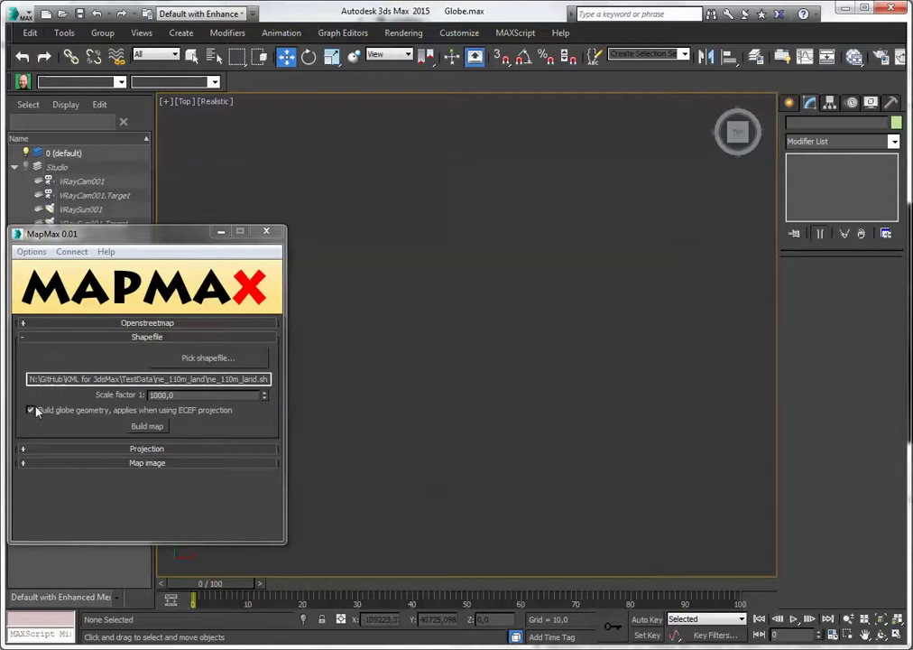
pyautogui.click(150, 427)
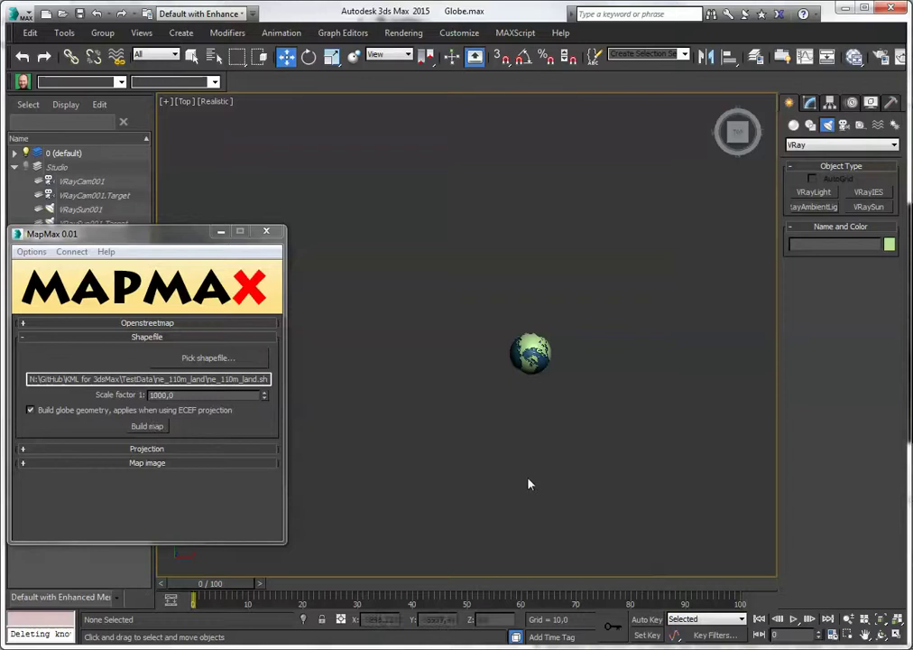
# Display edged faces in the viewport and enlarge the Globe sphere's radius to 6645,896.
pyautogui.press('z')
pyautogui.keyDown('alt'); pyautogui.moveTo(545, 424); pyautogui.dragTo(557, 364, button='middle'); pyautogui.keyUp('alt')
pyautogui.press('F4')
pyautogui.scroll(5, 557, 364)
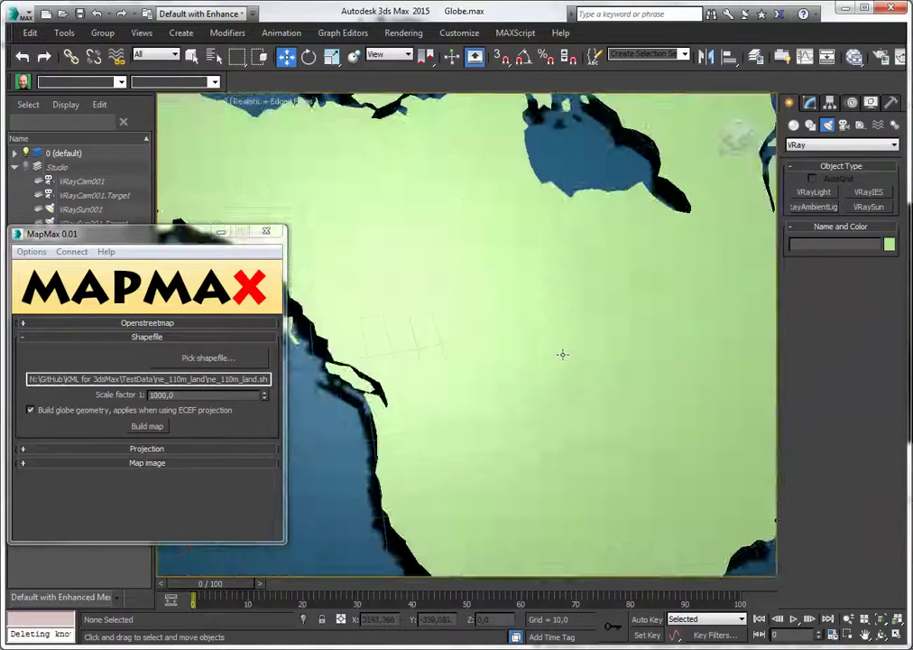
pyautogui.scroll(-7, 560, 361)
pyautogui.click(437, 326)
pyautogui.click(808, 103)
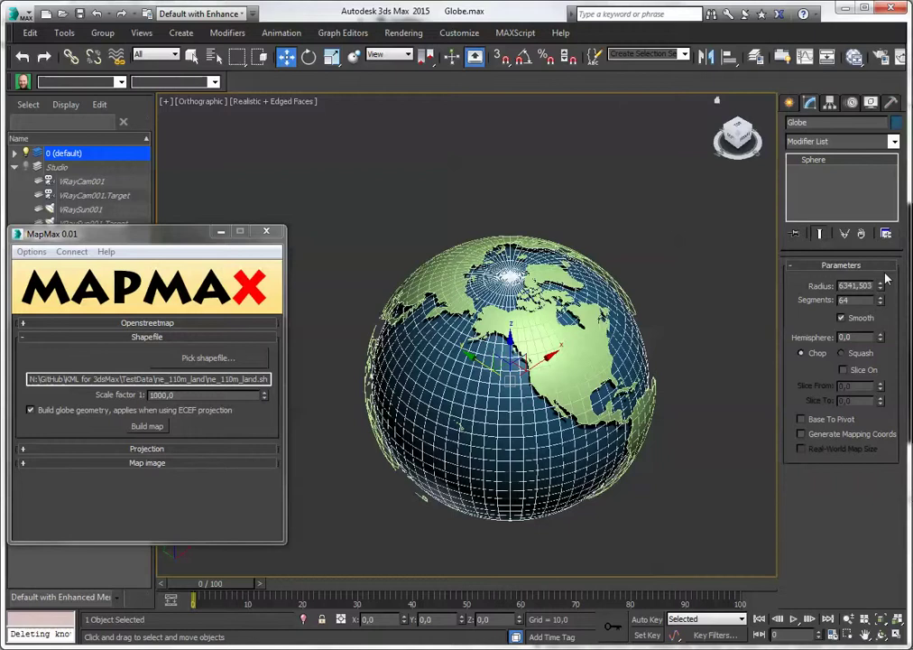
pyautogui.moveTo(882, 289); pyautogui.dragTo(882, 261)
# Assign the blue VRayMtl Material #46 to the Globe sphere and the green Material #45 to the land shapes.
pyautogui.press('m')
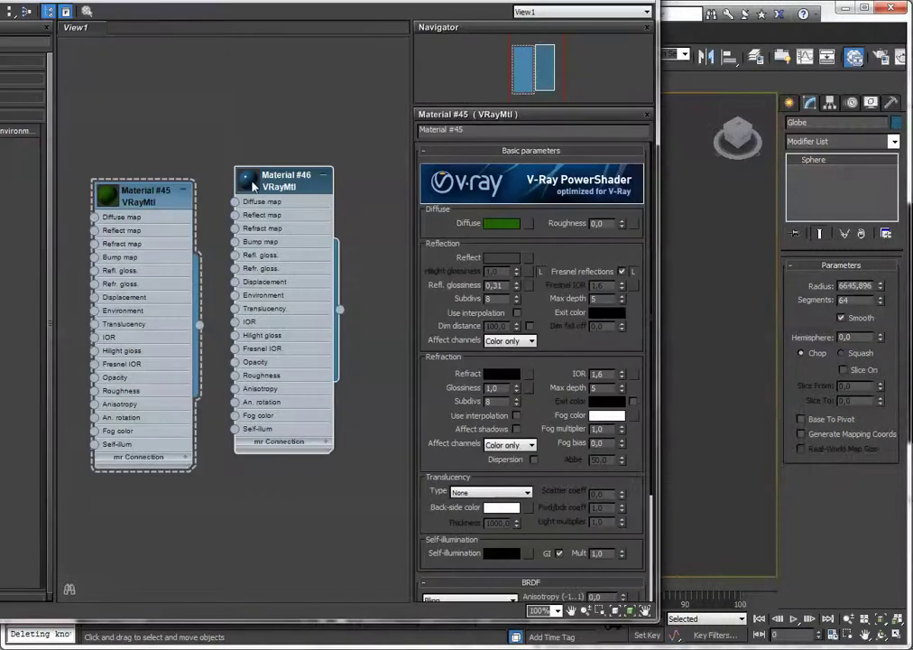
pyautogui.rightClick(283, 184)
pyautogui.click(316, 204)
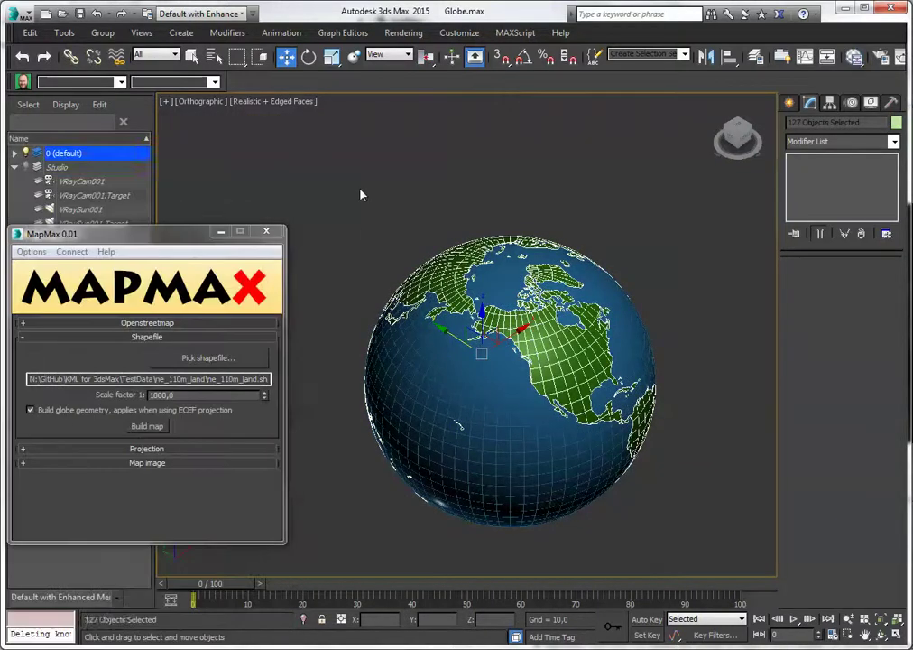
pyautogui.click(360, 195)
# Render the globe through the VRayCam001 camera and switch the camera view to wireframe display.
pyautogui.press('c')
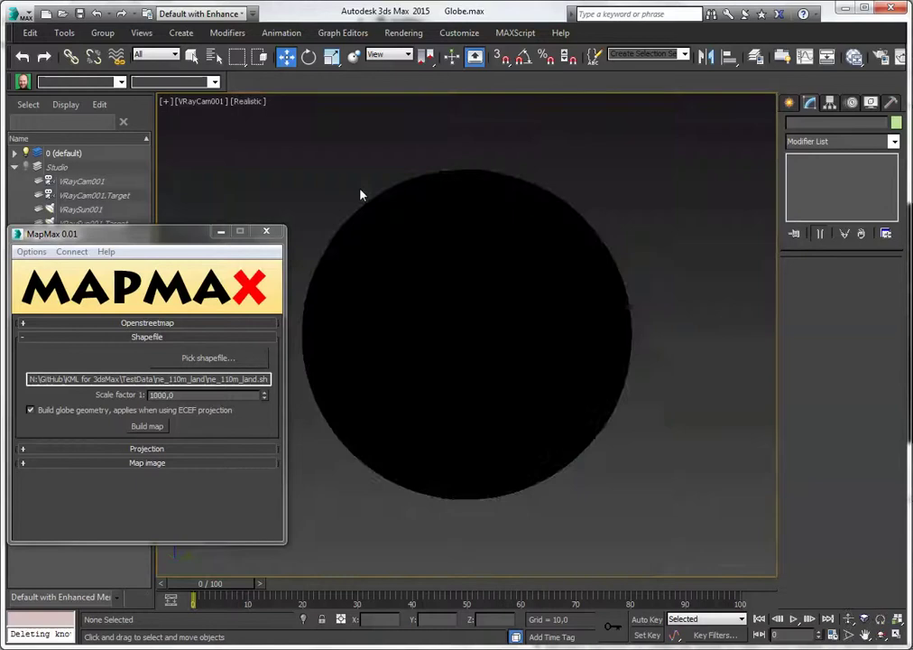
pyautogui.moveTo(835, 61); pyautogui.dragTo(805, 60)
pyautogui.click(871, 57)
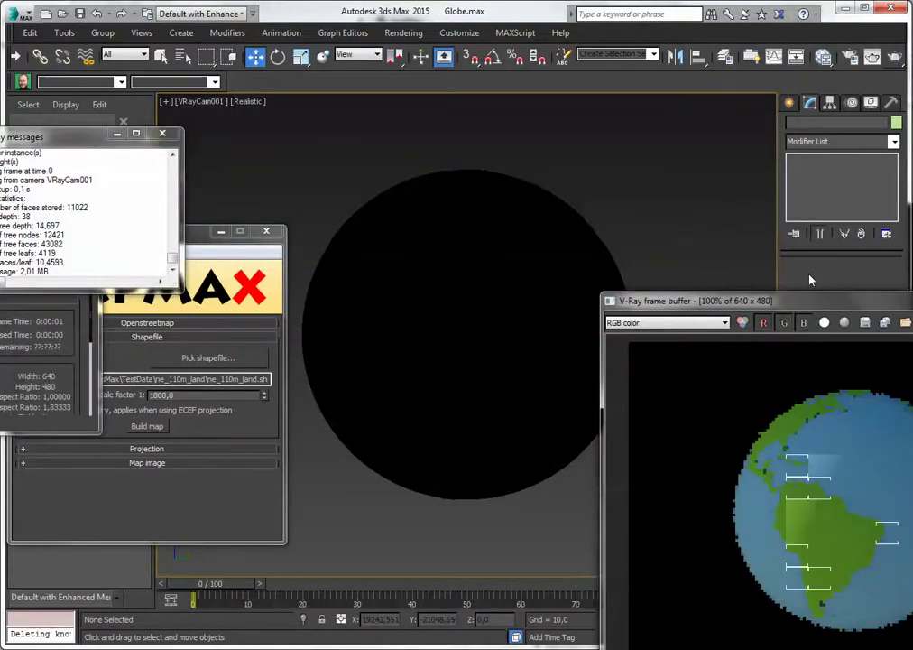
pyautogui.moveTo(812, 308); pyautogui.dragTo(525, 172)
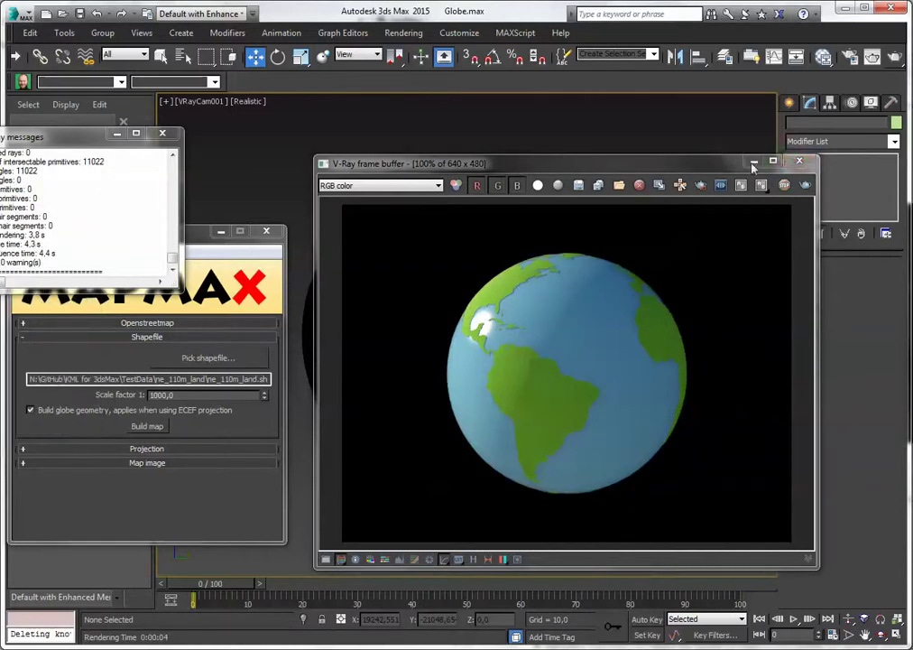
pyautogui.click(808, 163)
pyautogui.press('F3')
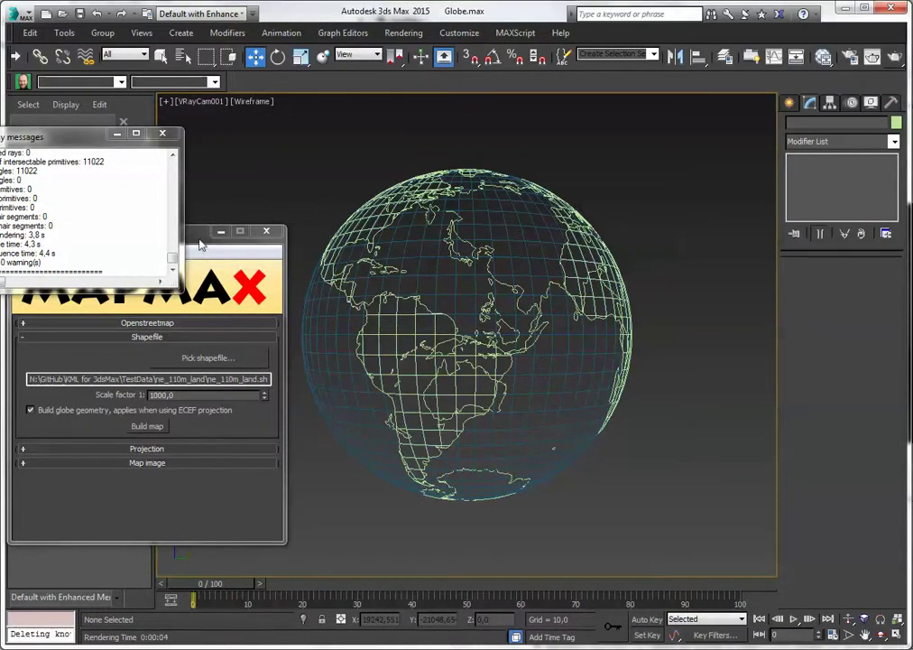
pyautogui.moveTo(201, 244); pyautogui.dragTo(224, 321)
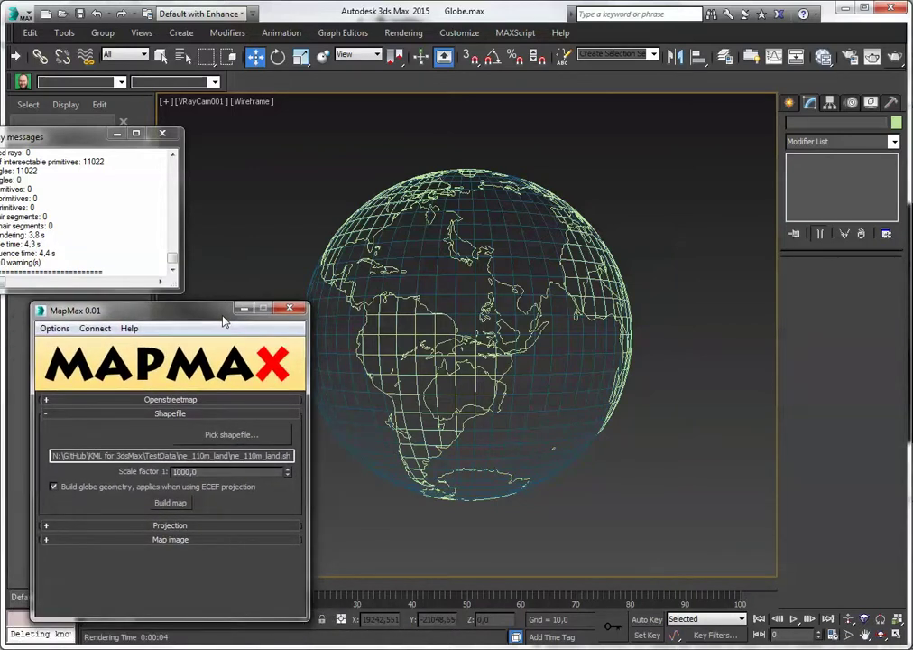